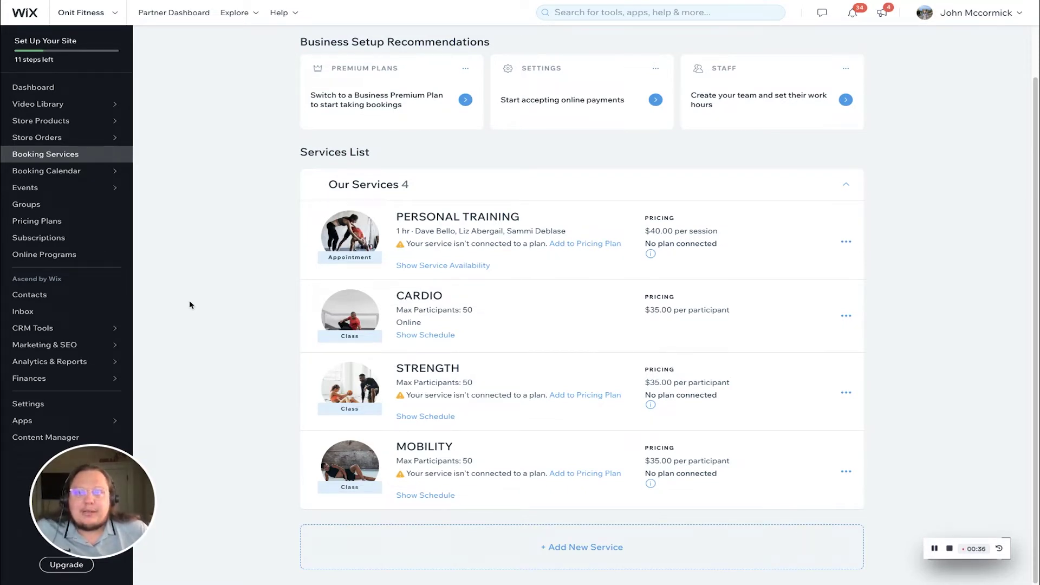
From the top of the Booking Services list, begin adding a new service
scroll(195, 298, up, 1)
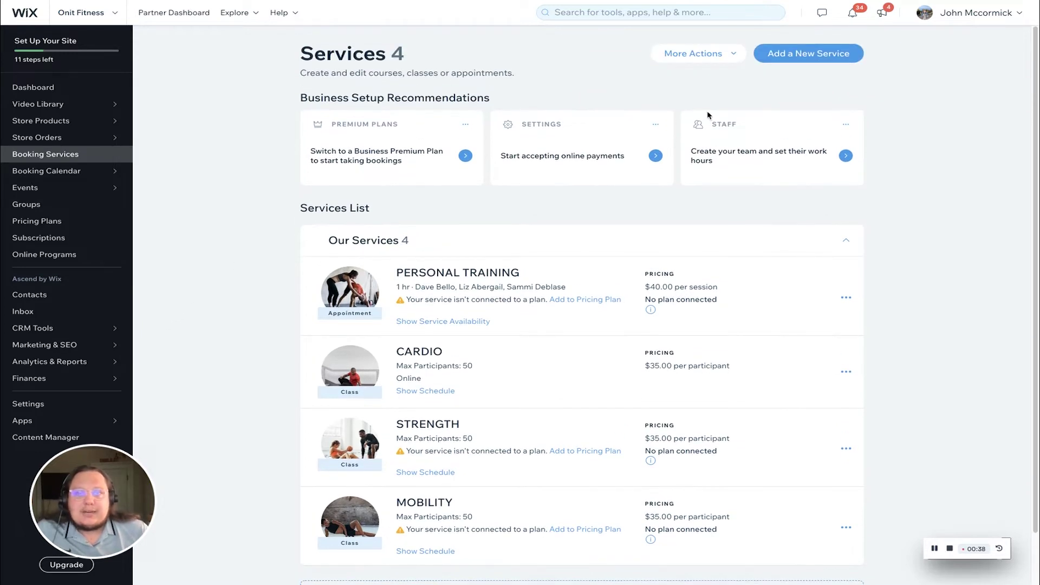
click(797, 64)
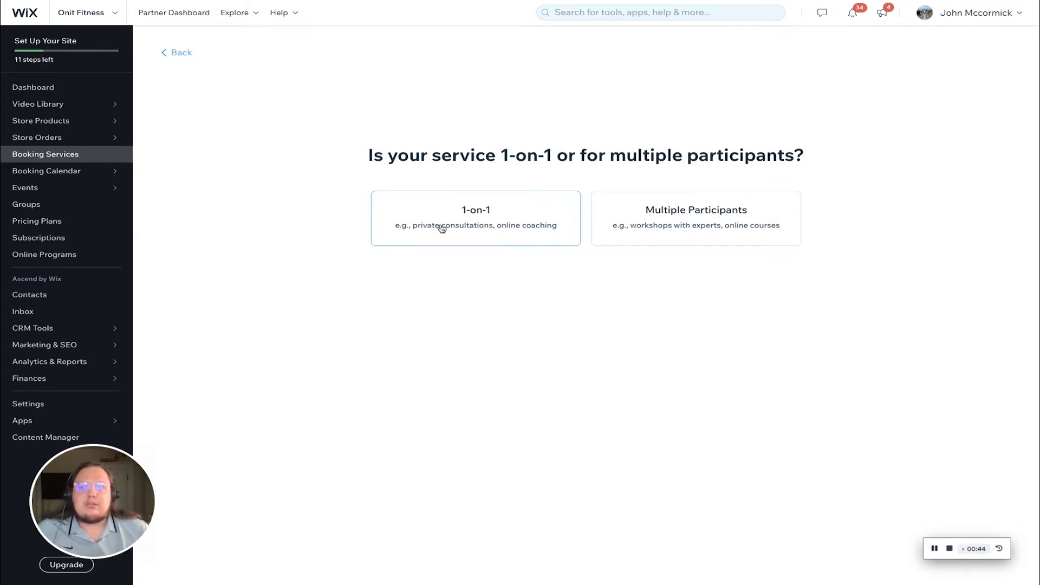
Make the new service a Class for multiple participants
click(675, 228)
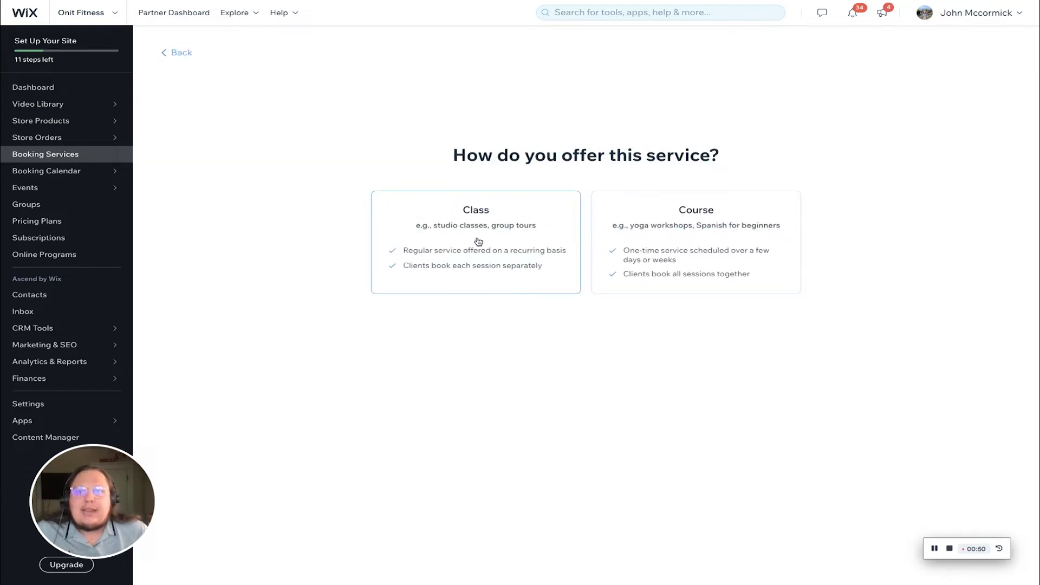
click(478, 241)
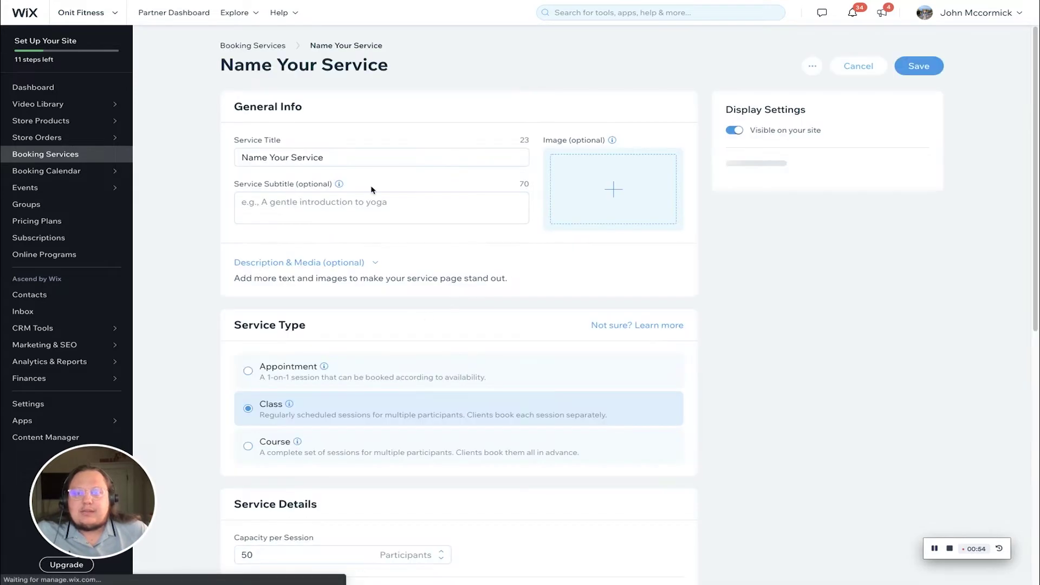
Title the service 'Pilates Reformer Class'
click(427, 156)
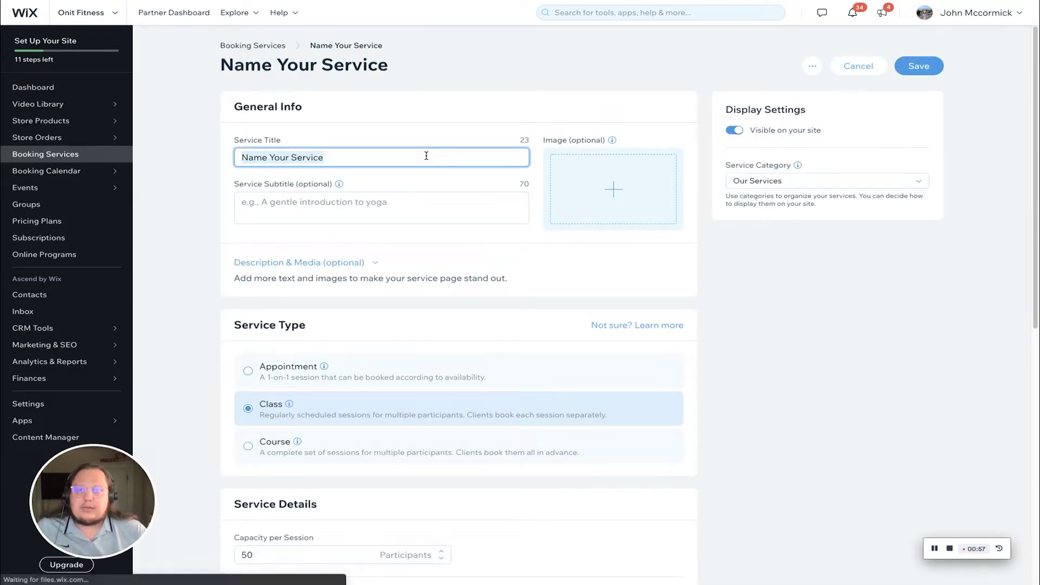
key(ctrl+a)
text(C)
key(BackSpace)
text(P)
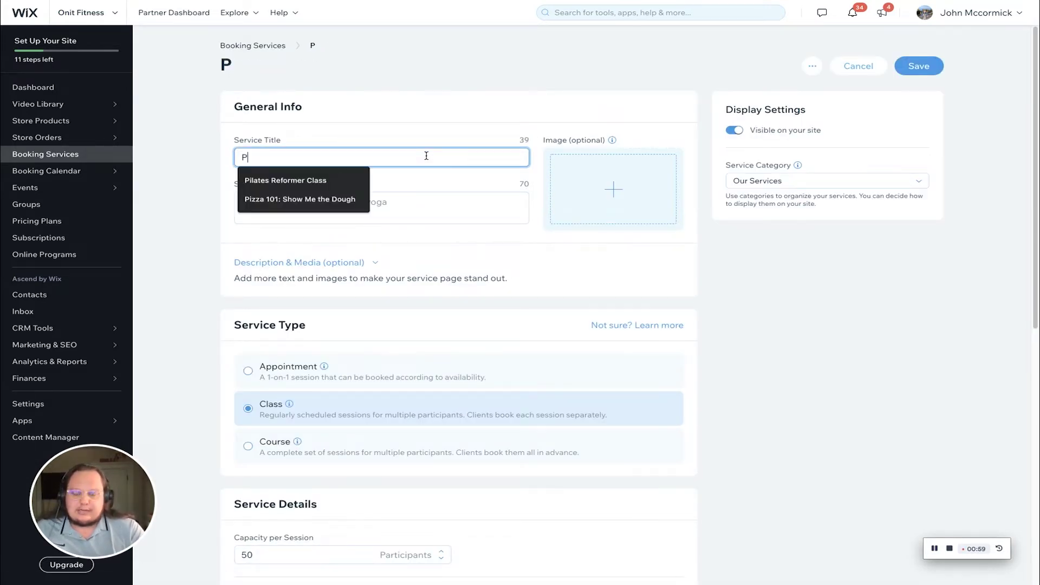
text(ilates)
key(Return)
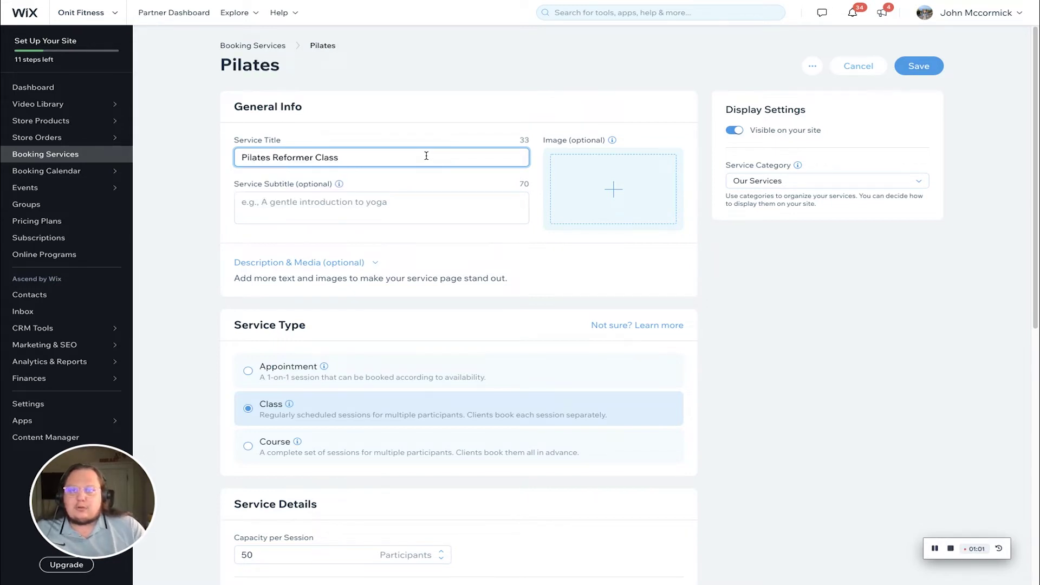
click(462, 198)
Set the price per session to $50
scroll(484, 260, down, 2)
scroll(484, 260, down, 2)
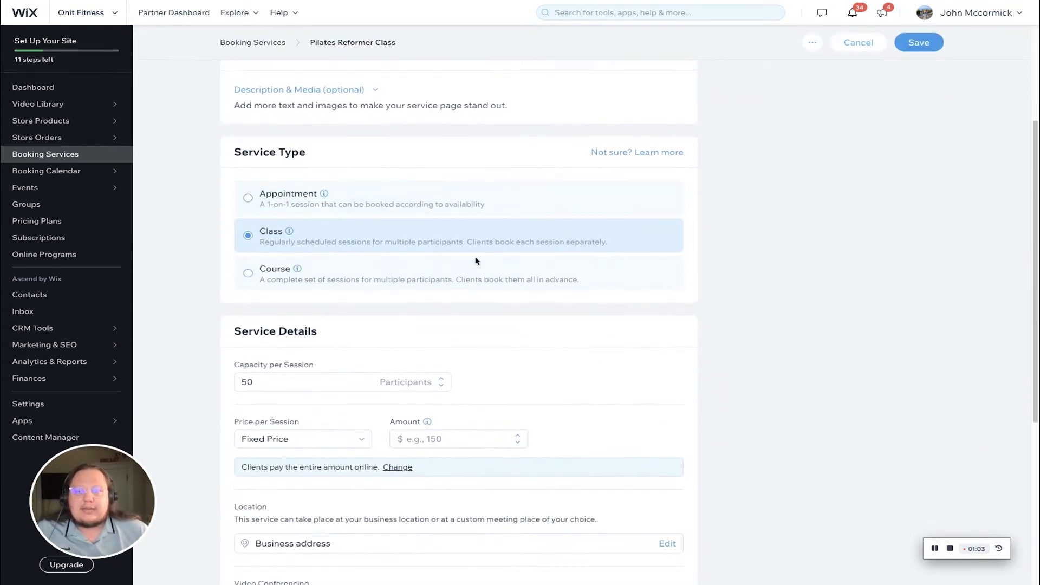
click(454, 433)
text(50)
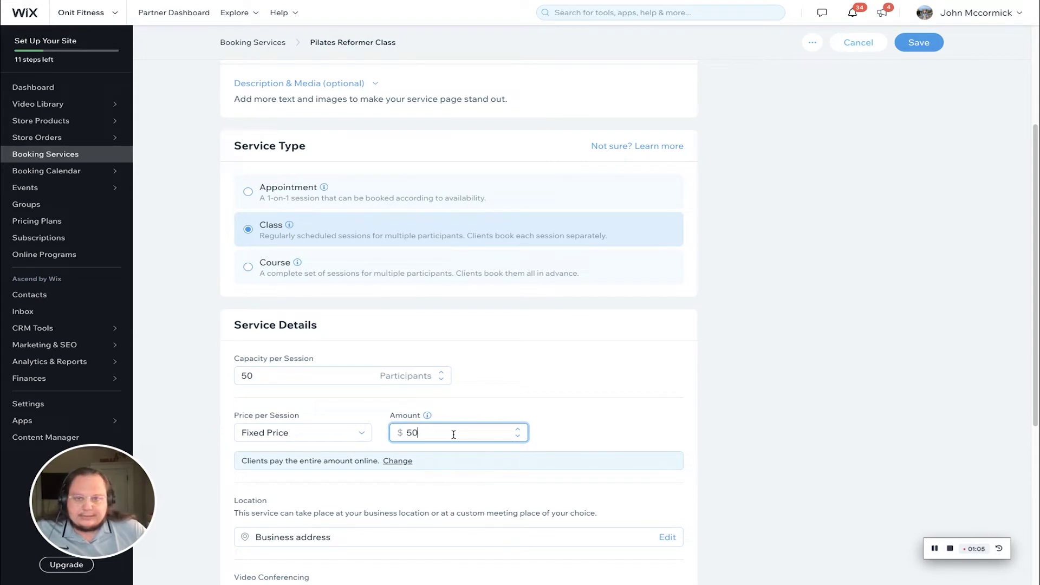
click(735, 341)
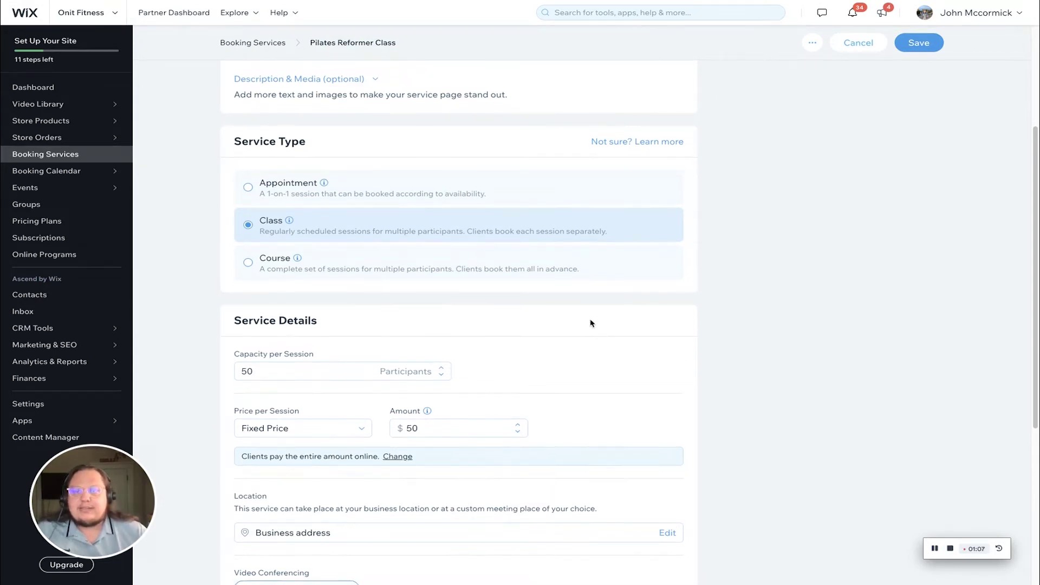
Open the Manage Plans list under Pricing Plans
scroll(576, 328, down, 5)
scroll(537, 319, down, 1)
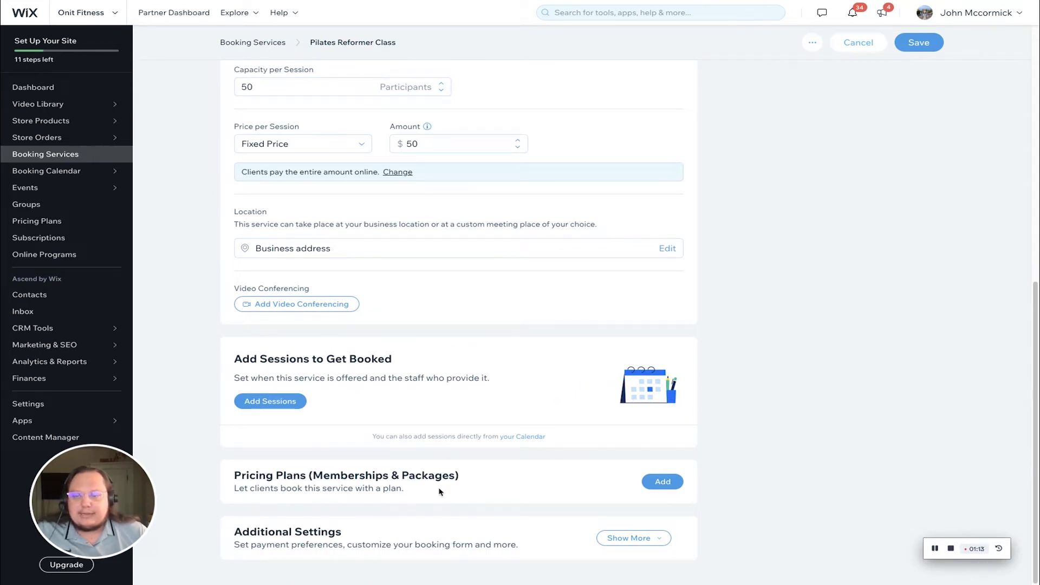
click(669, 487)
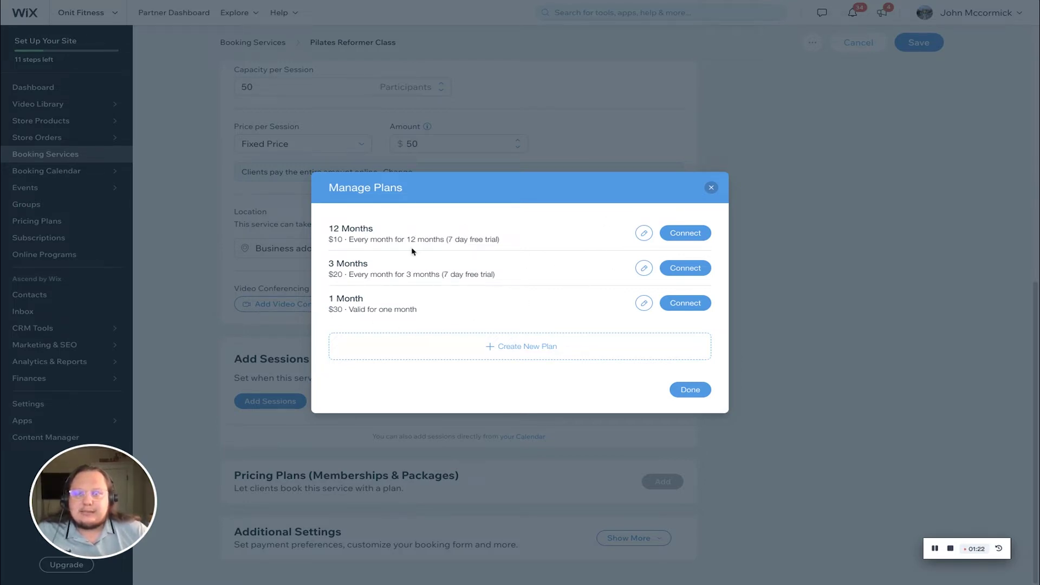
Connect the 1 Month and 3 Months plans to Pilates Reformer Class and finish
click(683, 308)
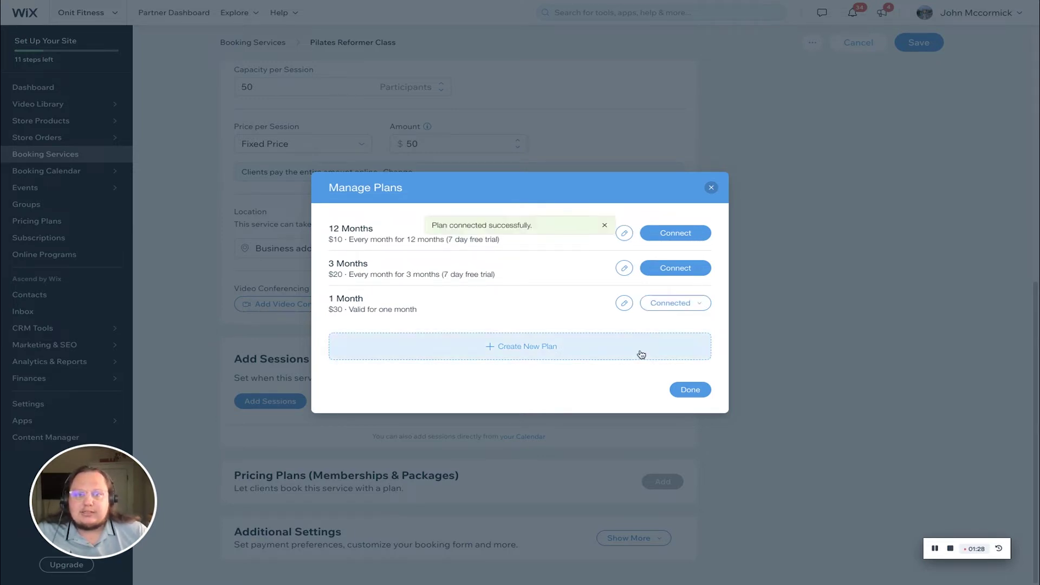
click(701, 307)
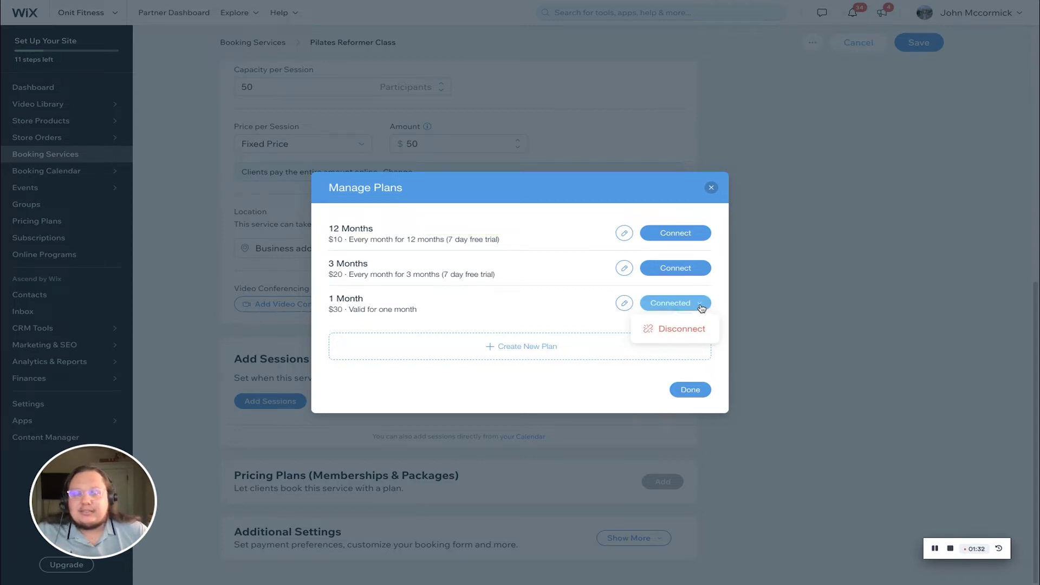
click(671, 270)
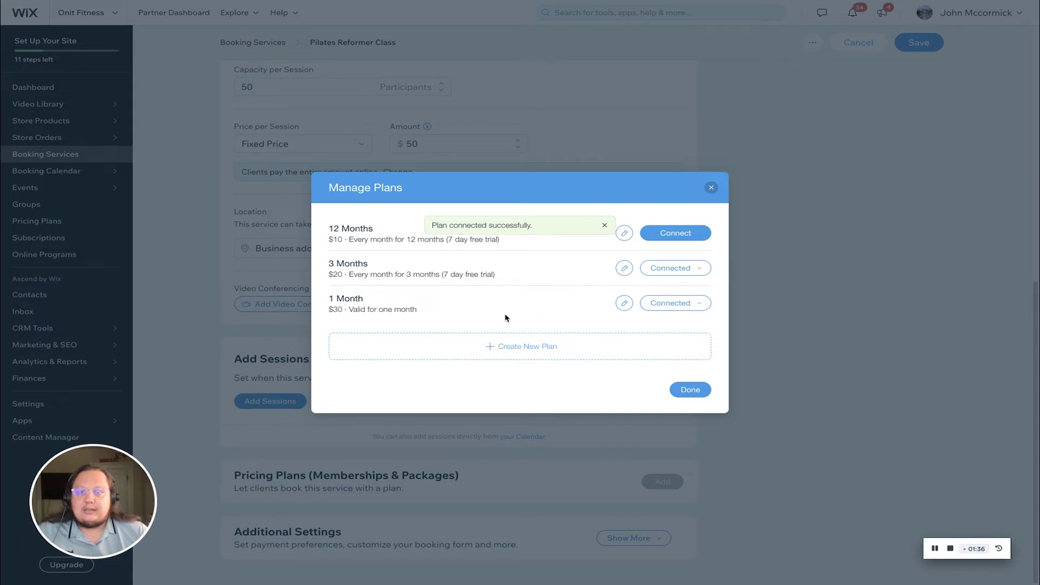
click(690, 390)
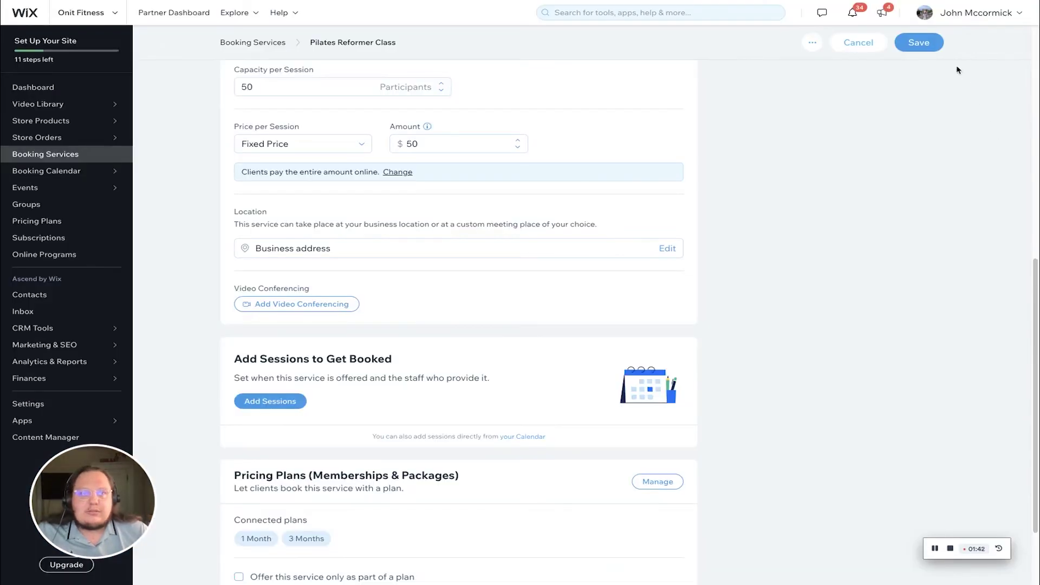
Save Pilates Reformer Class at $50 with its two connected plans
scroll(439, 409, down, 2)
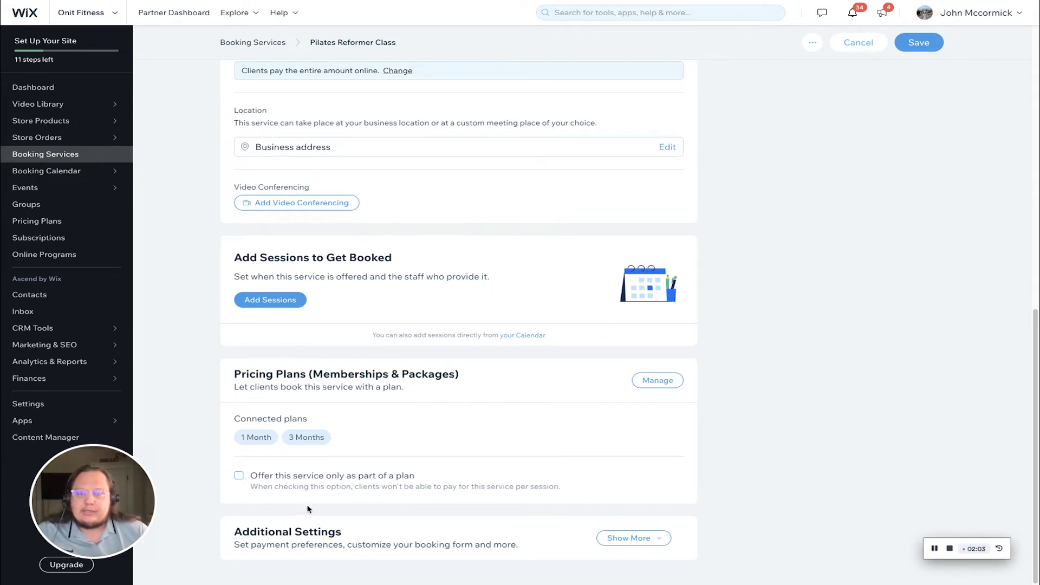
click(904, 47)
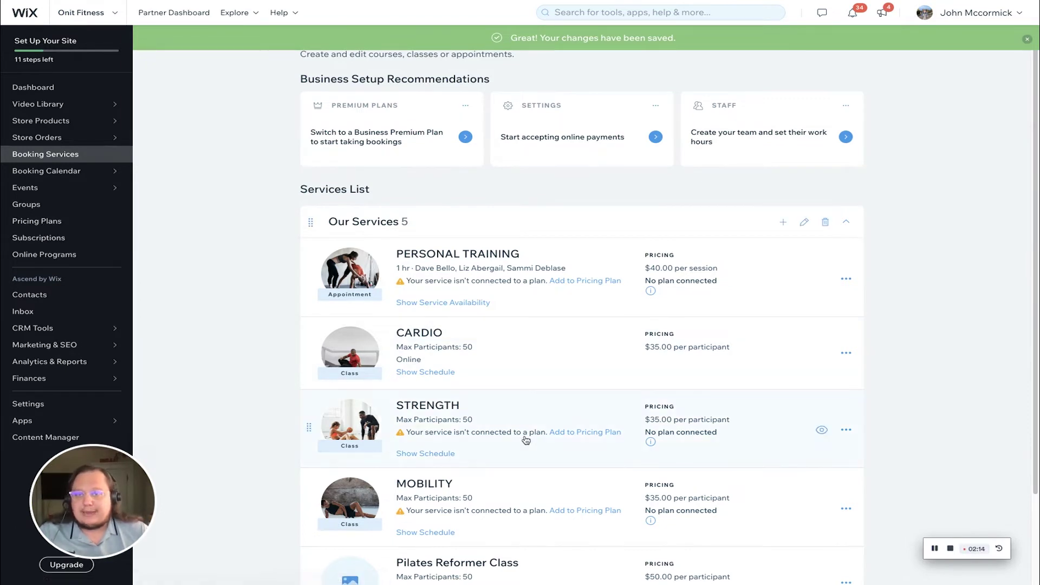
Go to Pricing Plans, dismiss the payment reminder, and open the 12 Months plan
scroll(744, 493, down, 3)
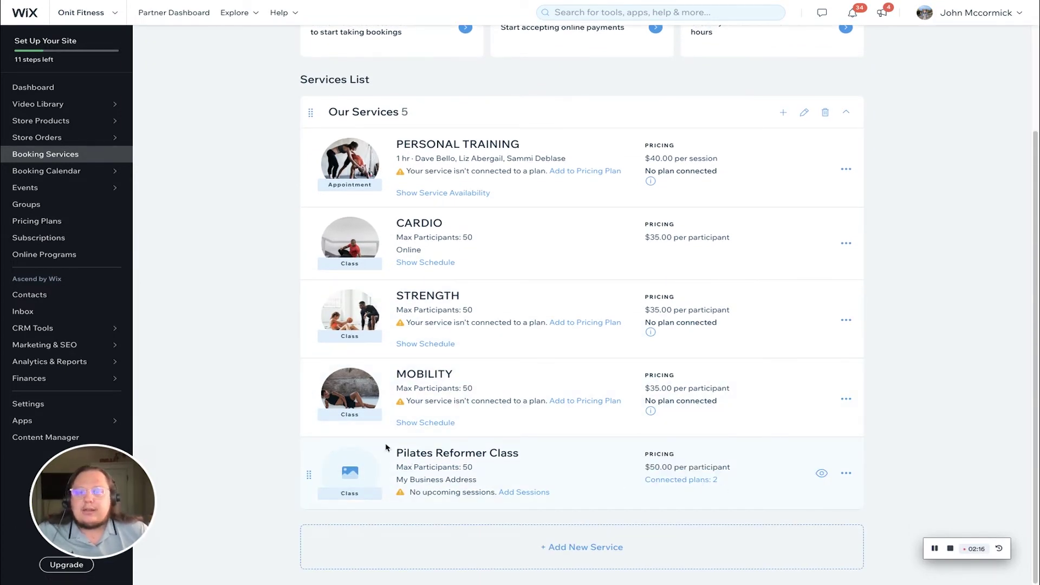
mouse_move(677, 483)
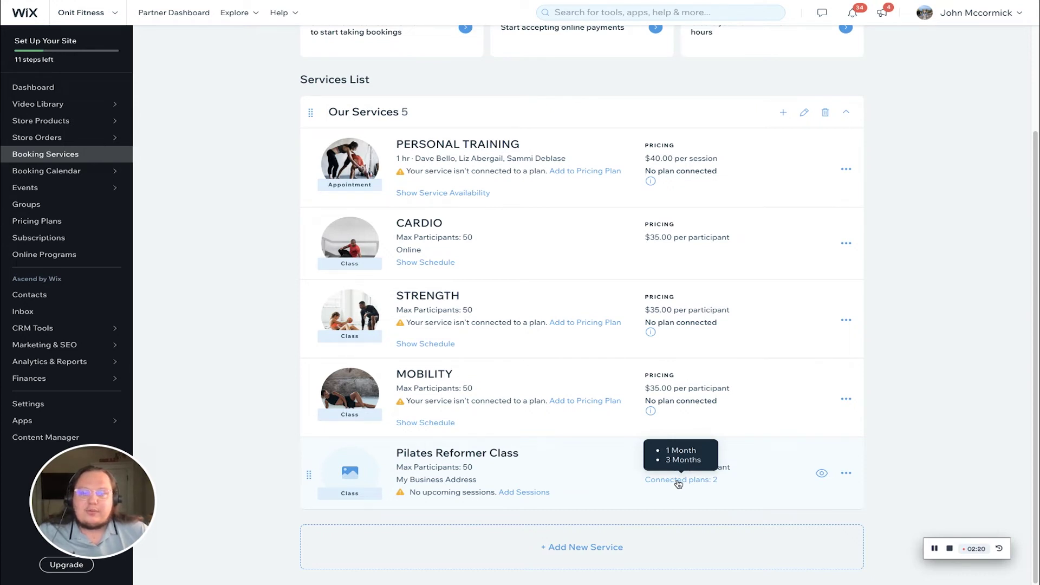
mouse_move(683, 407)
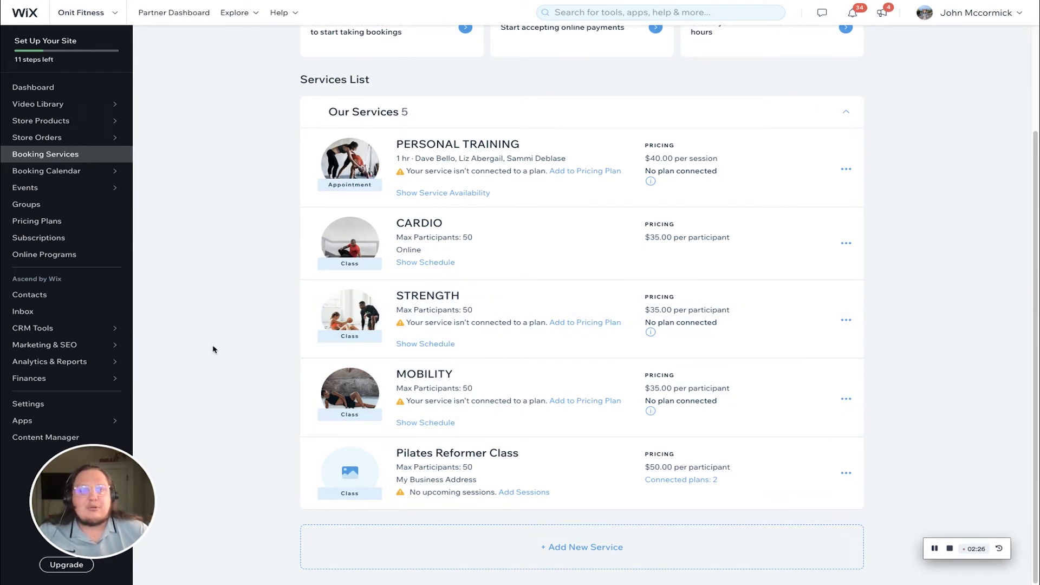
click(48, 226)
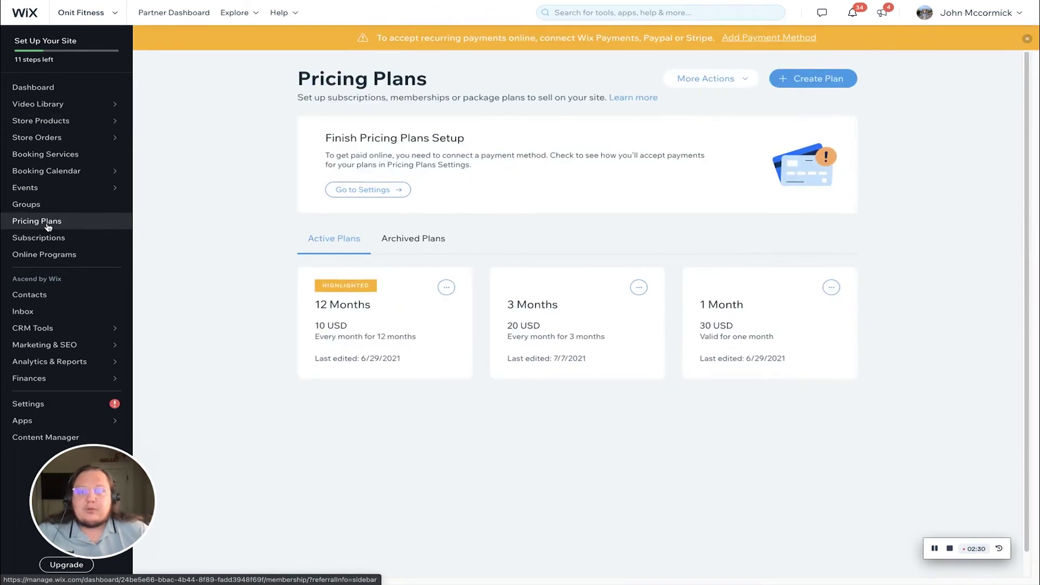
click(1027, 38)
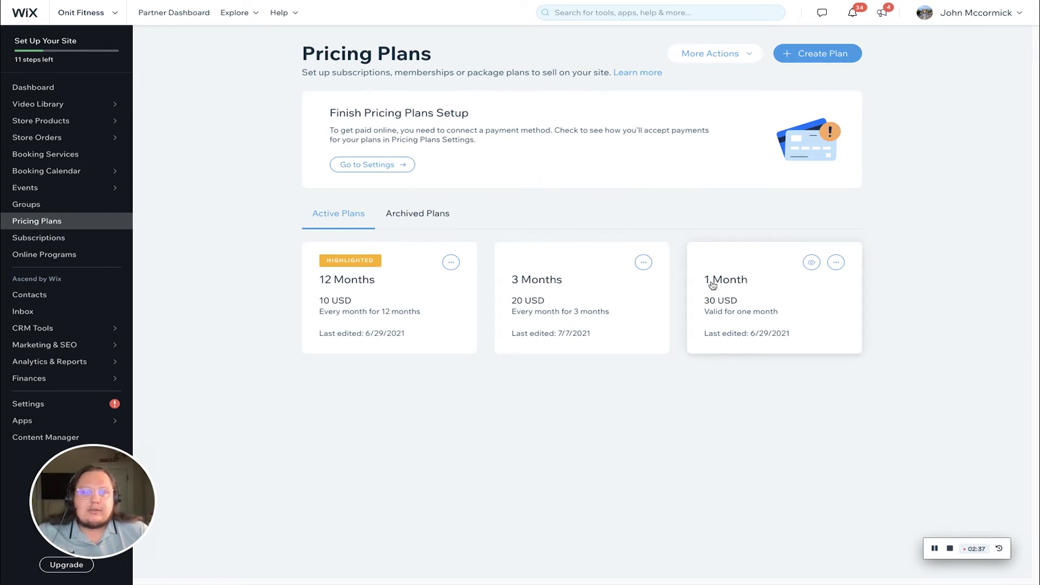
click(365, 294)
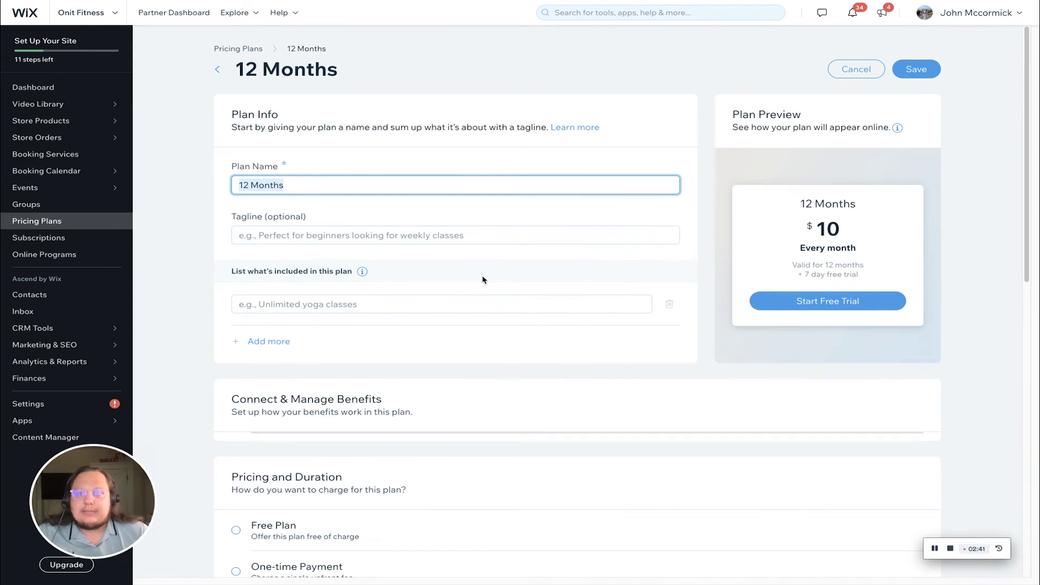
Add Bookings Services as a benefit including Pilates Reformer Class
scroll(426, 375, down, 1)
scroll(426, 375, down, 3)
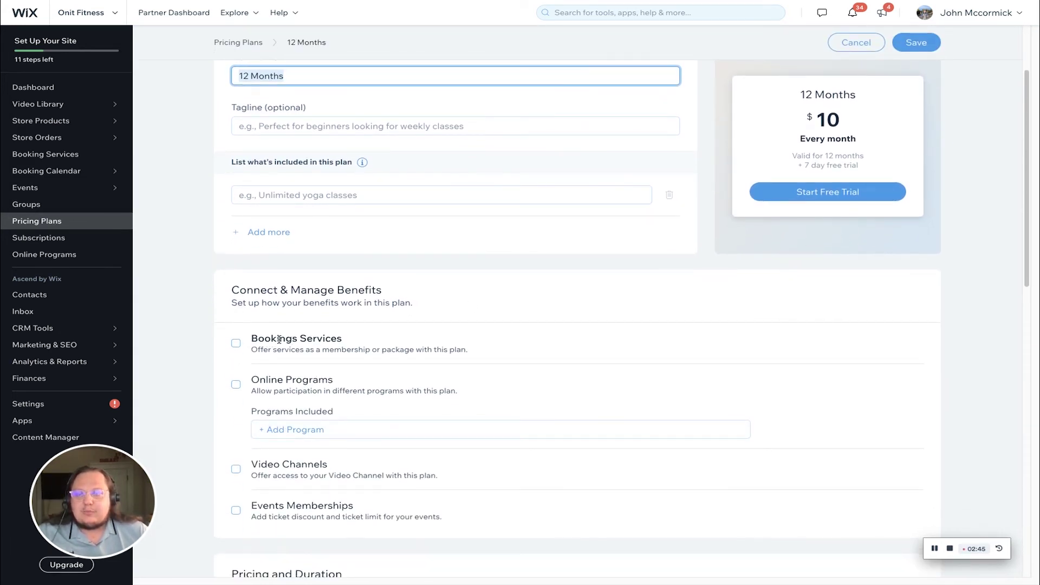
drag(234, 291, 406, 298)
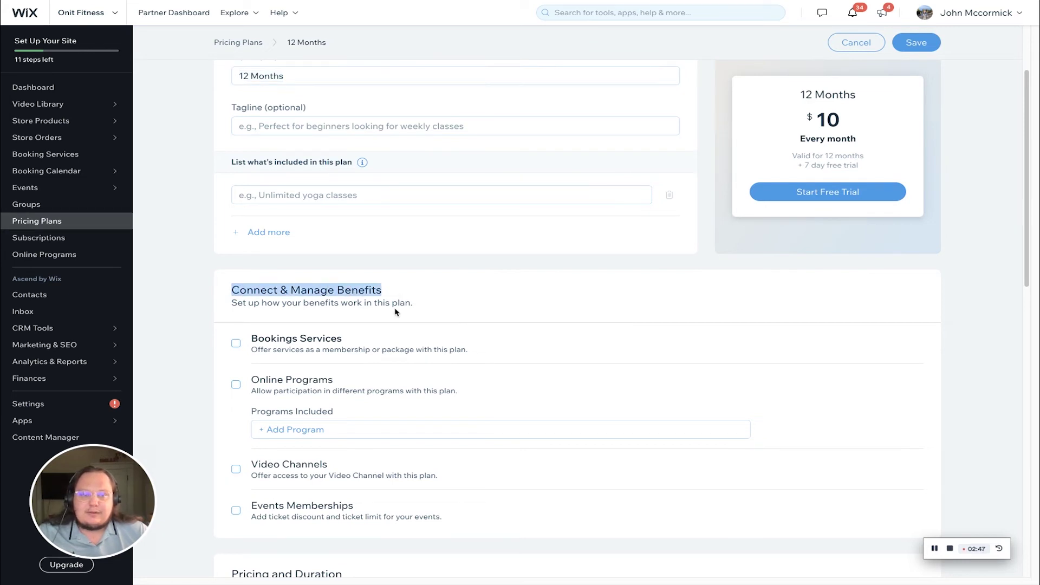
click(403, 298)
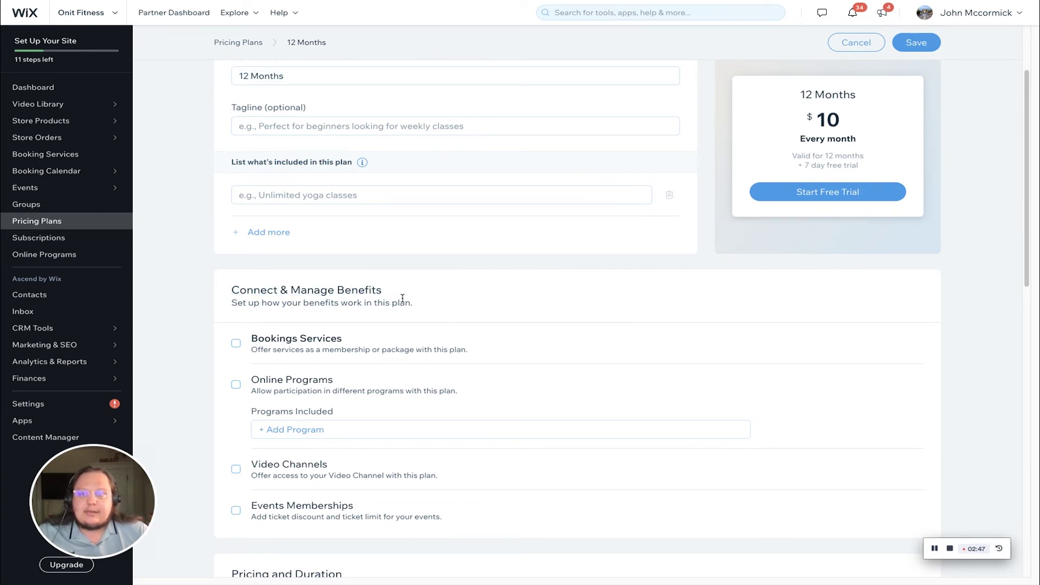
click(236, 345)
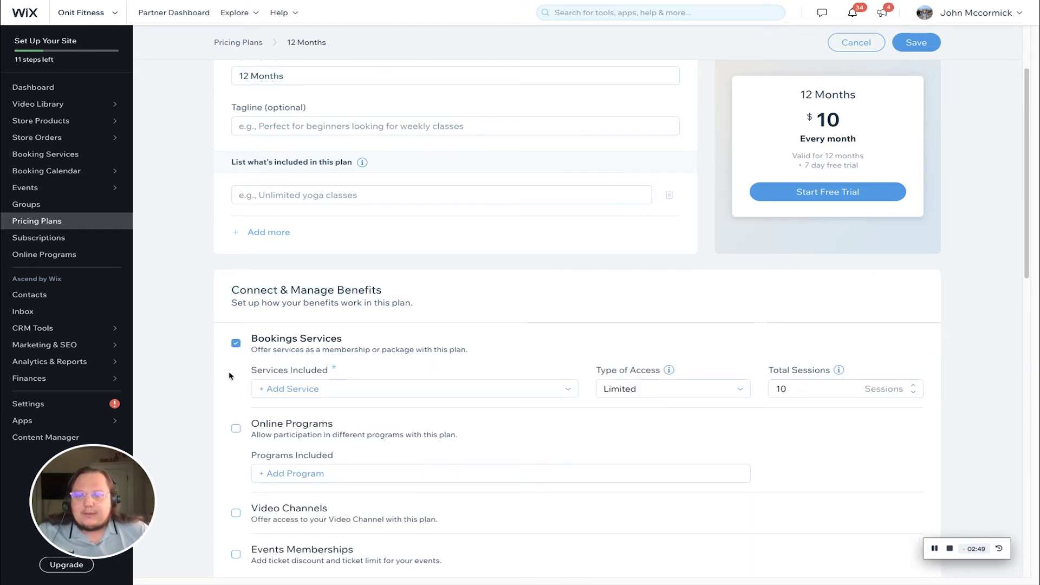
click(327, 389)
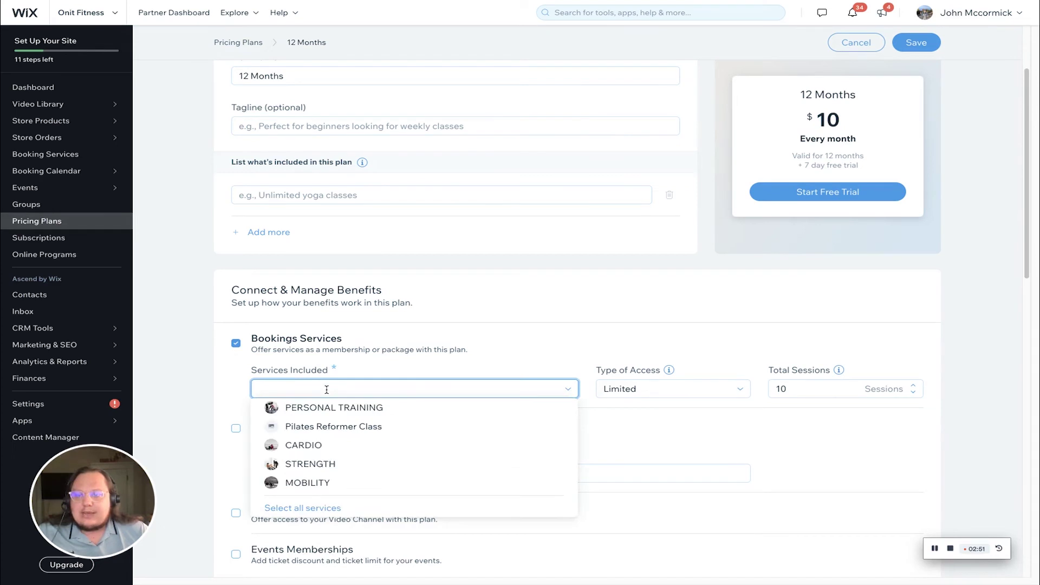
click(326, 427)
click(424, 366)
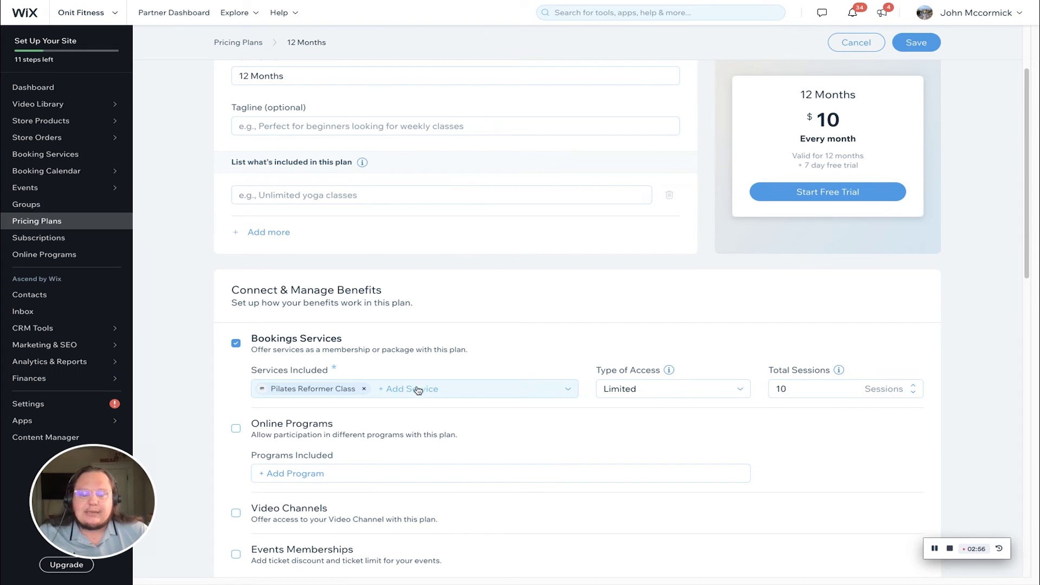
Set the Pilates Reformer Class type of access to Unlimited
mouse_move(667, 375)
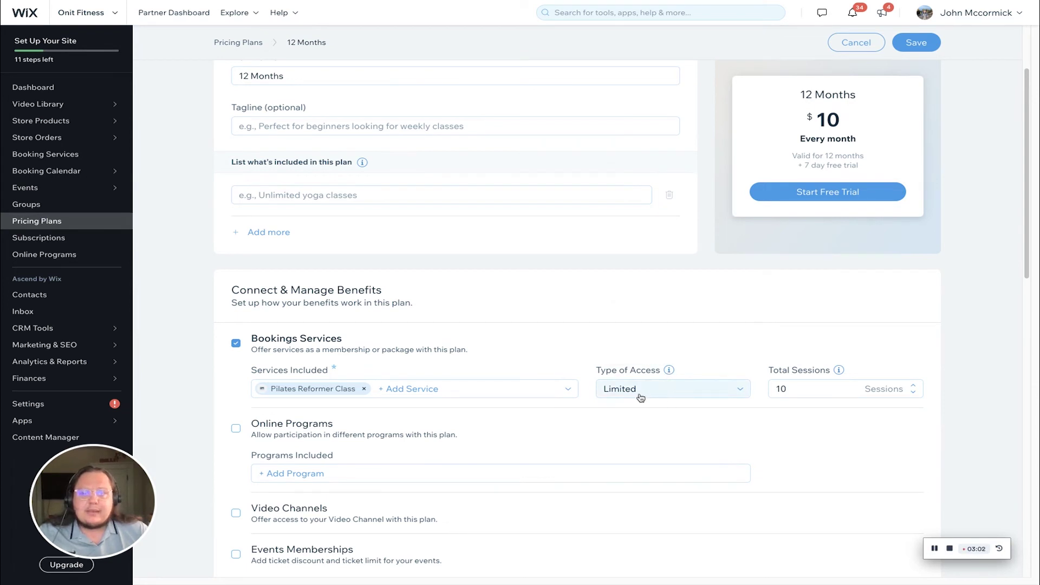
click(792, 389)
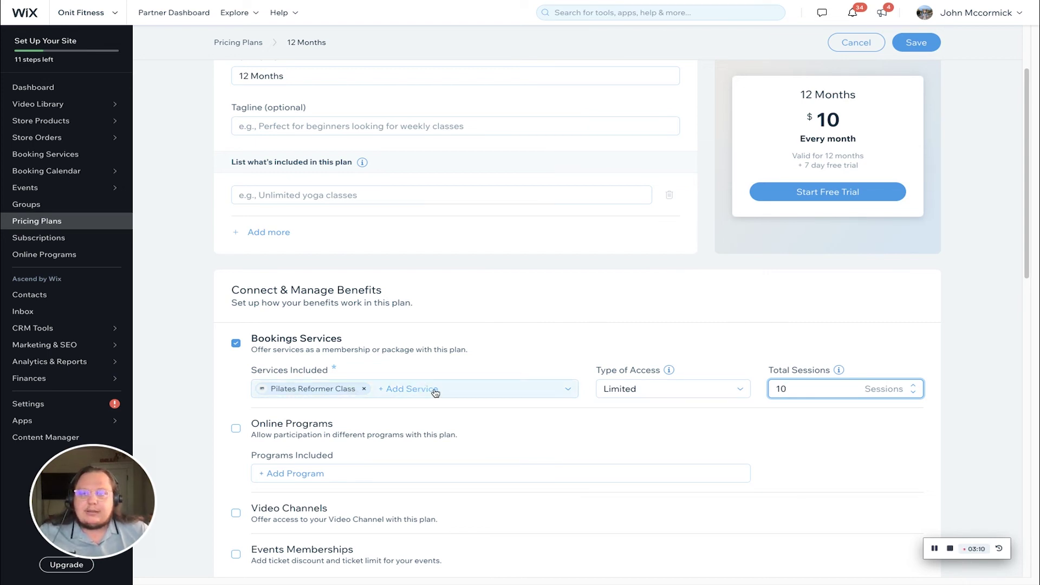
click(669, 397)
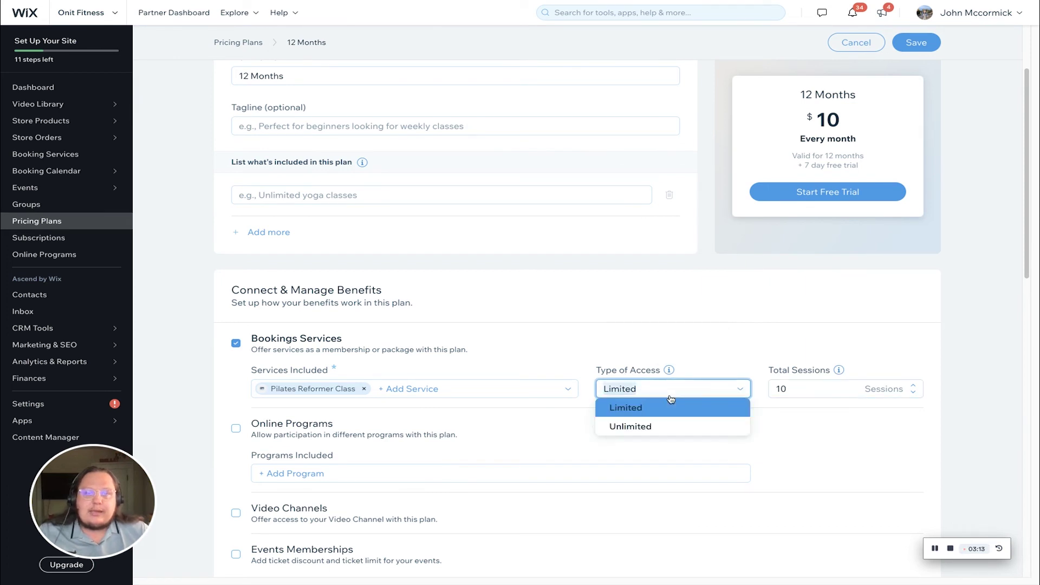
click(651, 428)
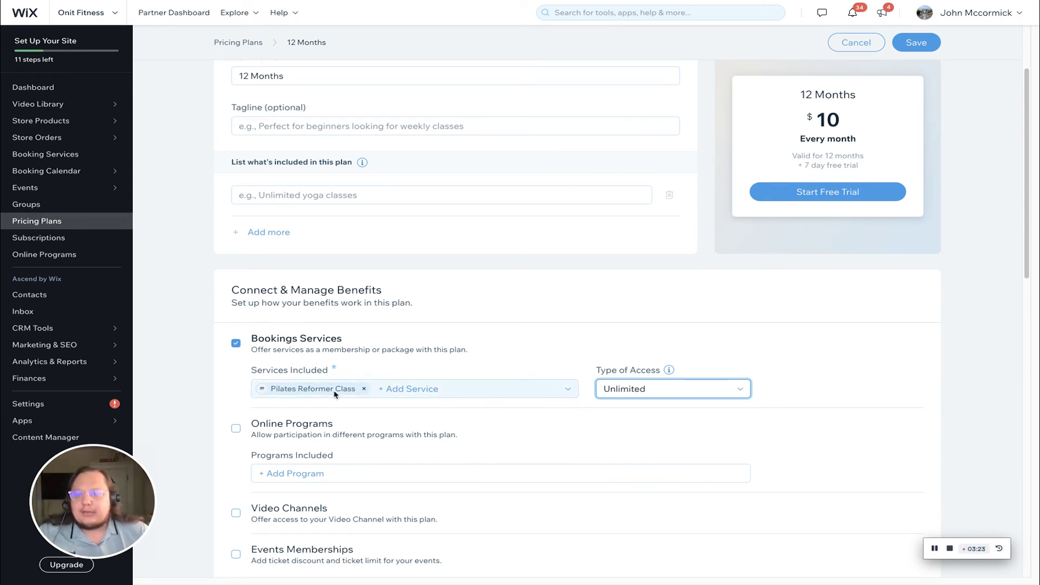
scroll(492, 276, up, 2)
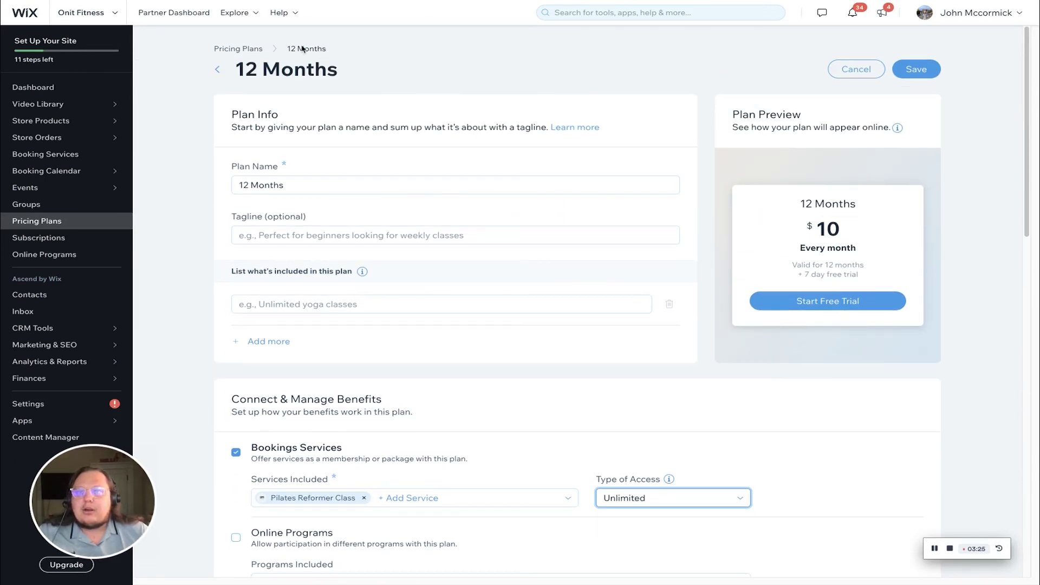
mouse_move(668, 478)
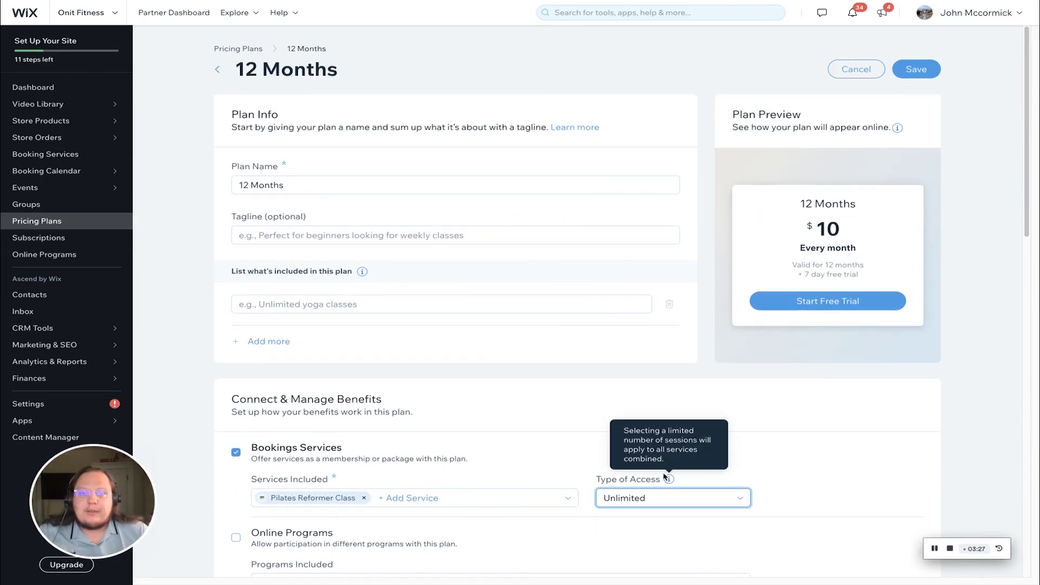